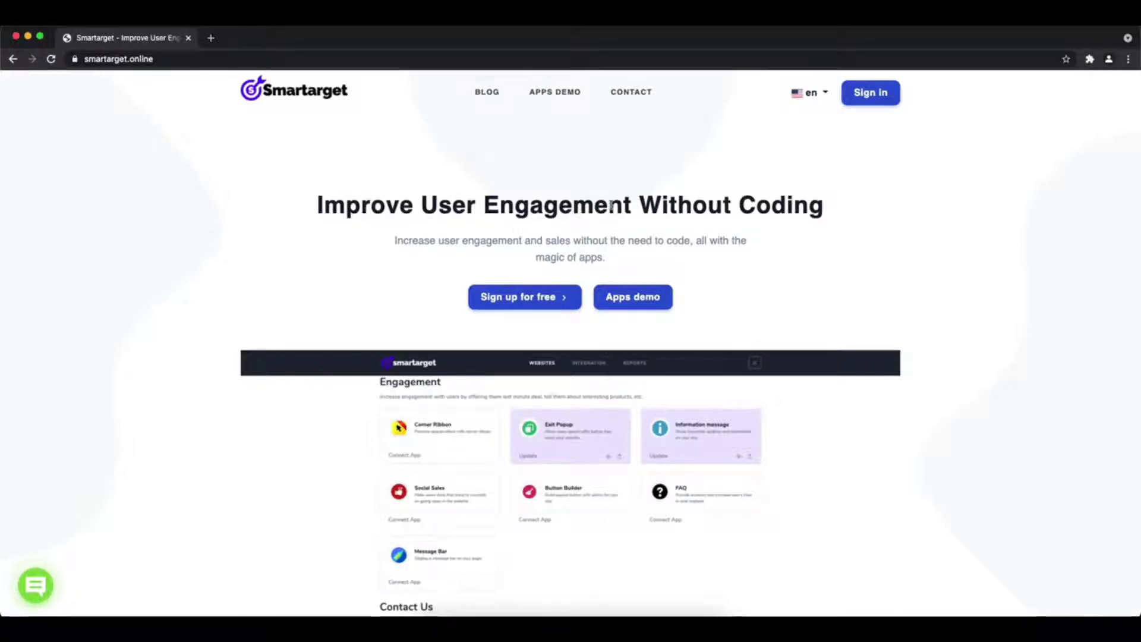
- Pick the Viber - Contact Us app, autofill a saved phone number, and select the call-to-action text
{"action": "left_click", "coordinate": [536, 93]}
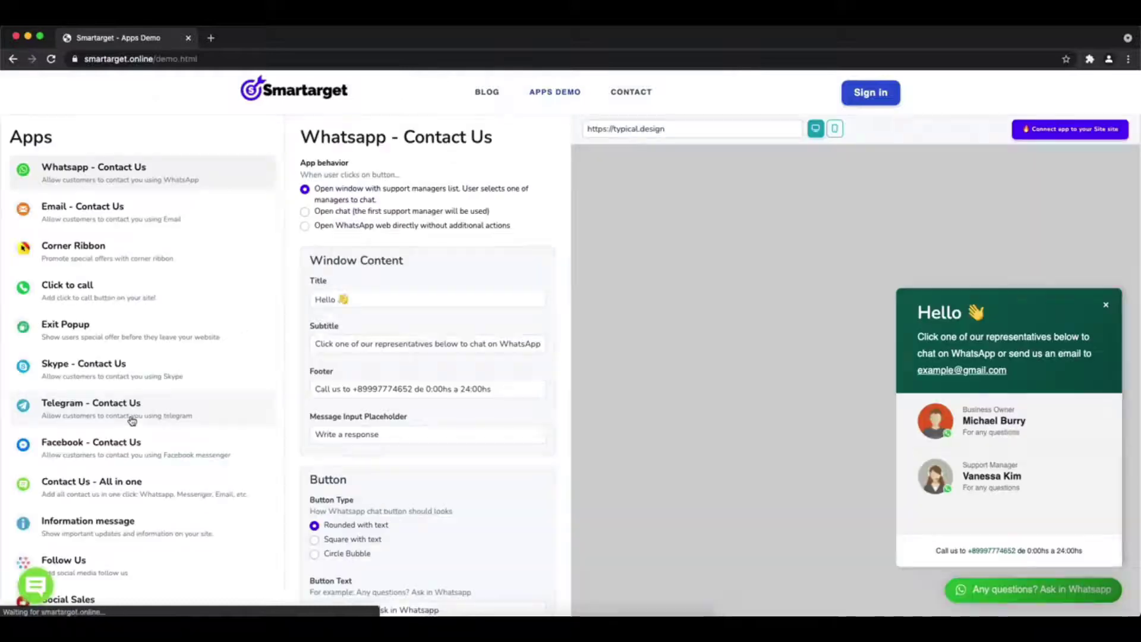
{"action": "scroll", "coordinate": [133, 421], "scroll_direction": "down", "scroll_amount": 4}
{"action": "scroll", "coordinate": [111, 445], "scroll_direction": "down", "scroll_amount": 3}
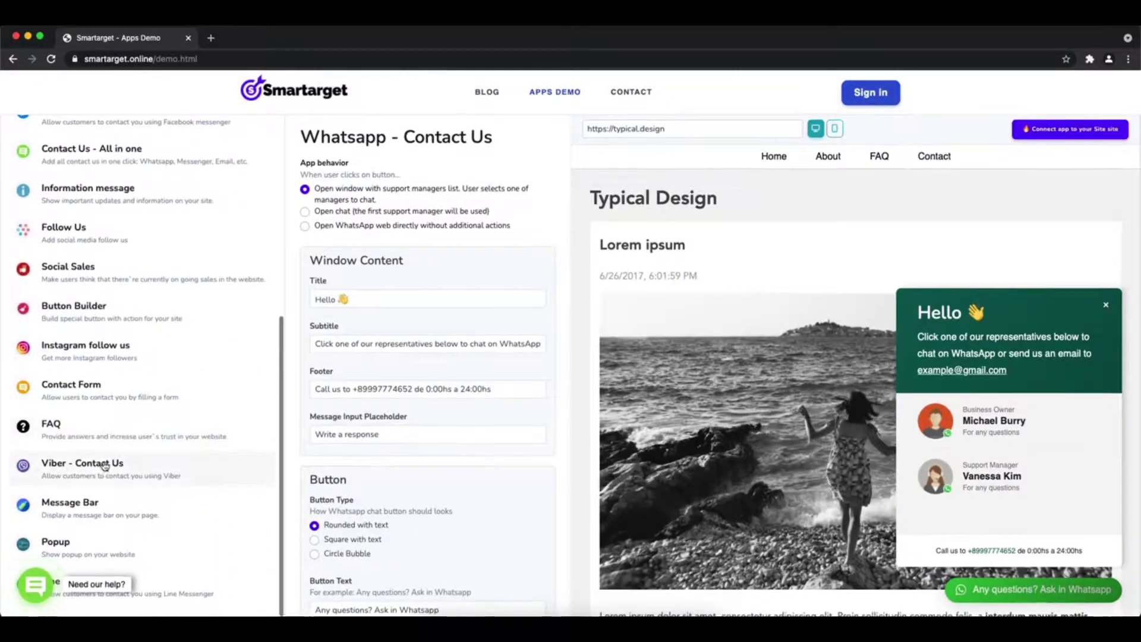
{"action": "left_click", "coordinate": [104, 465]}
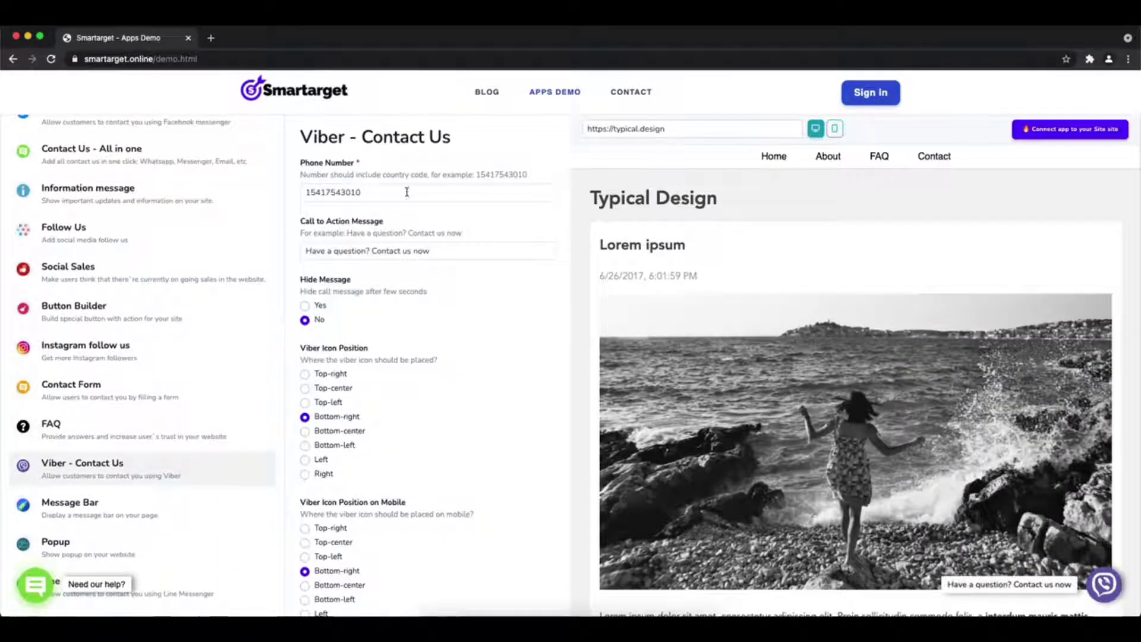
{"action": "left_click_drag", "start_coordinate": [408, 192], "coordinate": [262, 179]}
{"action": "key", "text": "BackSpace"}
{"action": "left_click", "coordinate": [334, 191]}
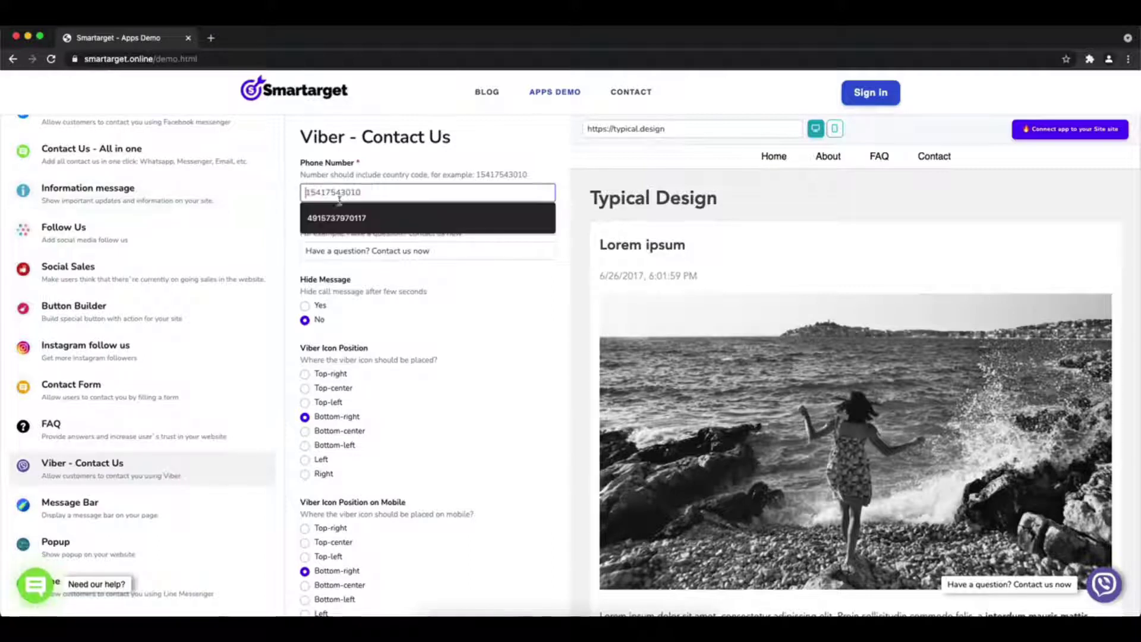
{"action": "left_click", "coordinate": [338, 216]}
{"action": "left_click_drag", "start_coordinate": [437, 252], "coordinate": [255, 250]}
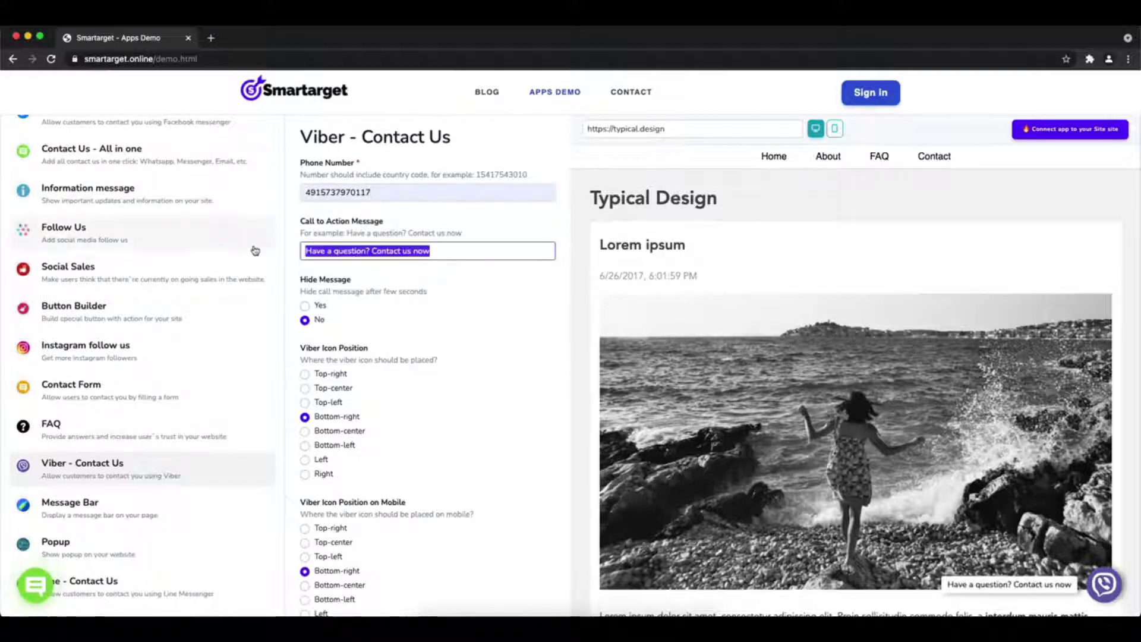
{"action": "type", "text": "Contact Us"}
- Set call-to-action 'Contact Us', desktop icon bottom-right, mobile icon top-right, and waves animation on
{"action": "left_click", "coordinate": [338, 276]}
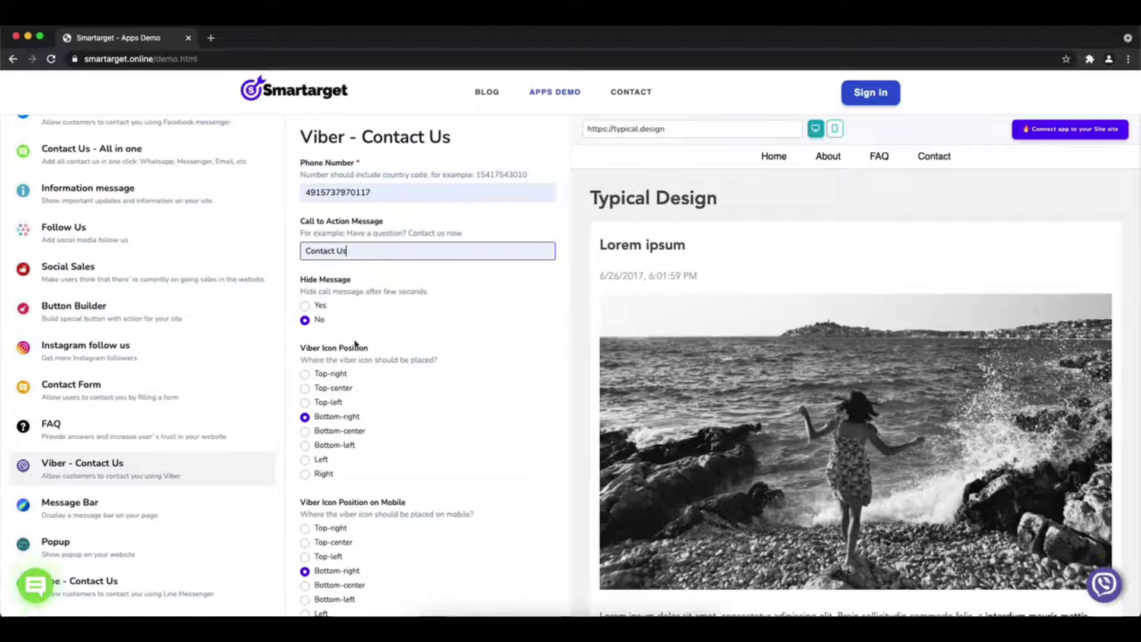
{"action": "left_click", "coordinate": [338, 390]}
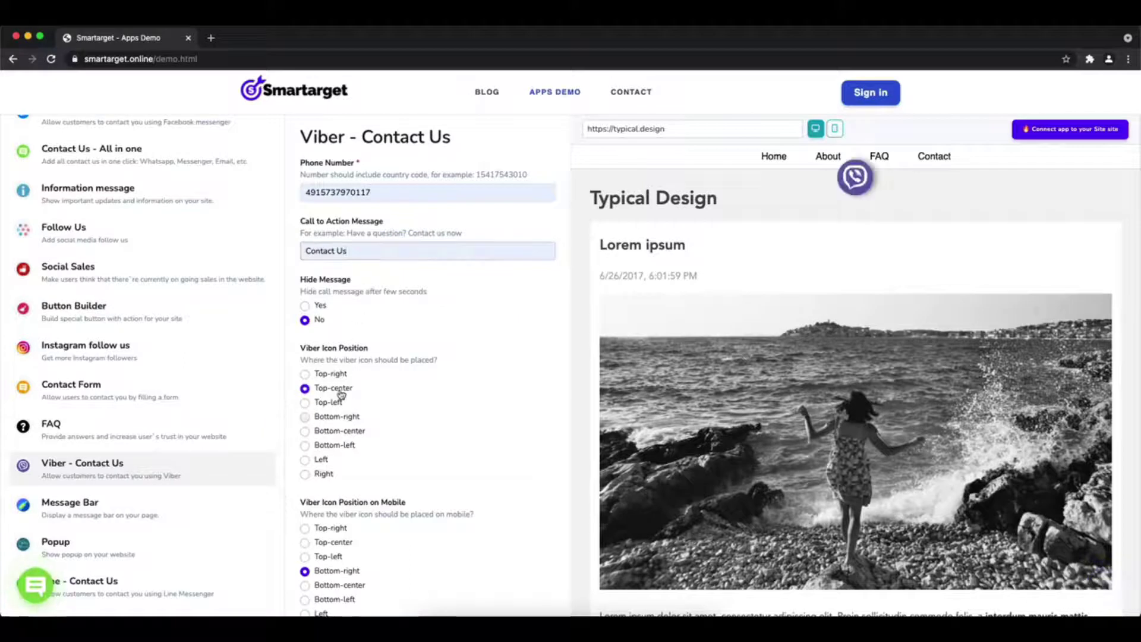
{"action": "left_click", "coordinate": [335, 542]}
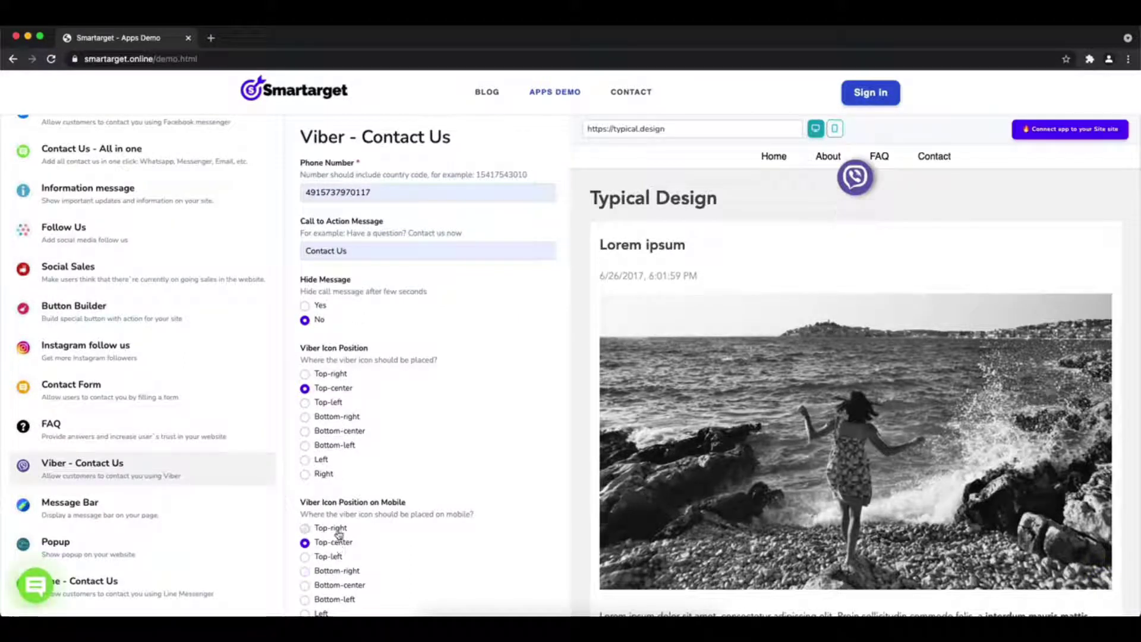
{"action": "left_click", "coordinate": [337, 417]}
{"action": "scroll", "coordinate": [344, 505], "scroll_direction": "down", "scroll_amount": 3}
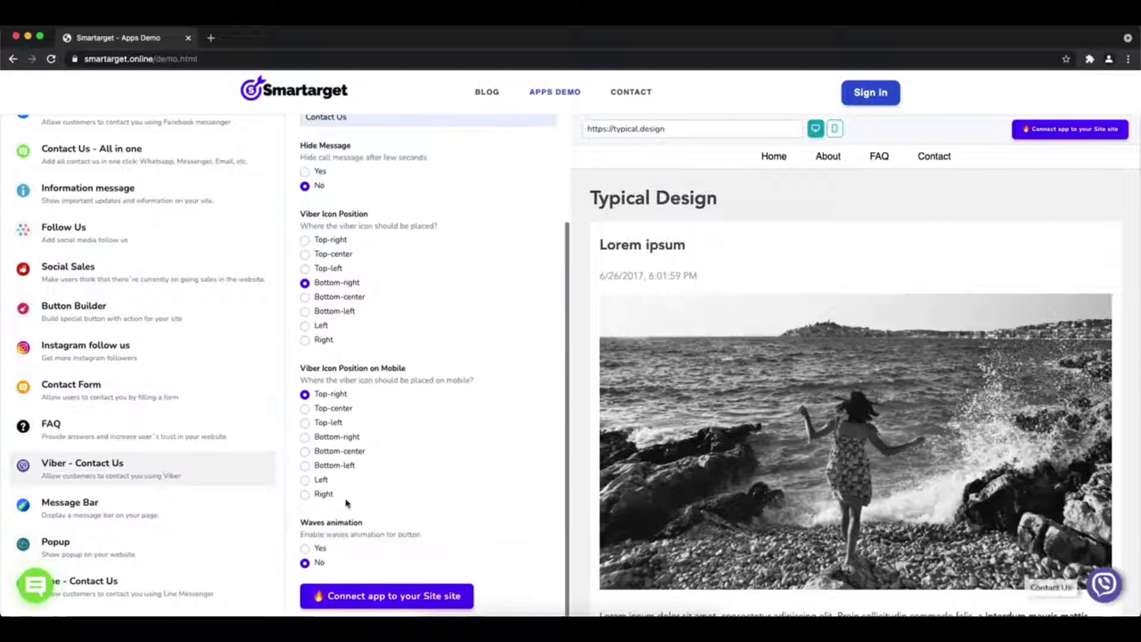
{"action": "left_click", "coordinate": [305, 548]}
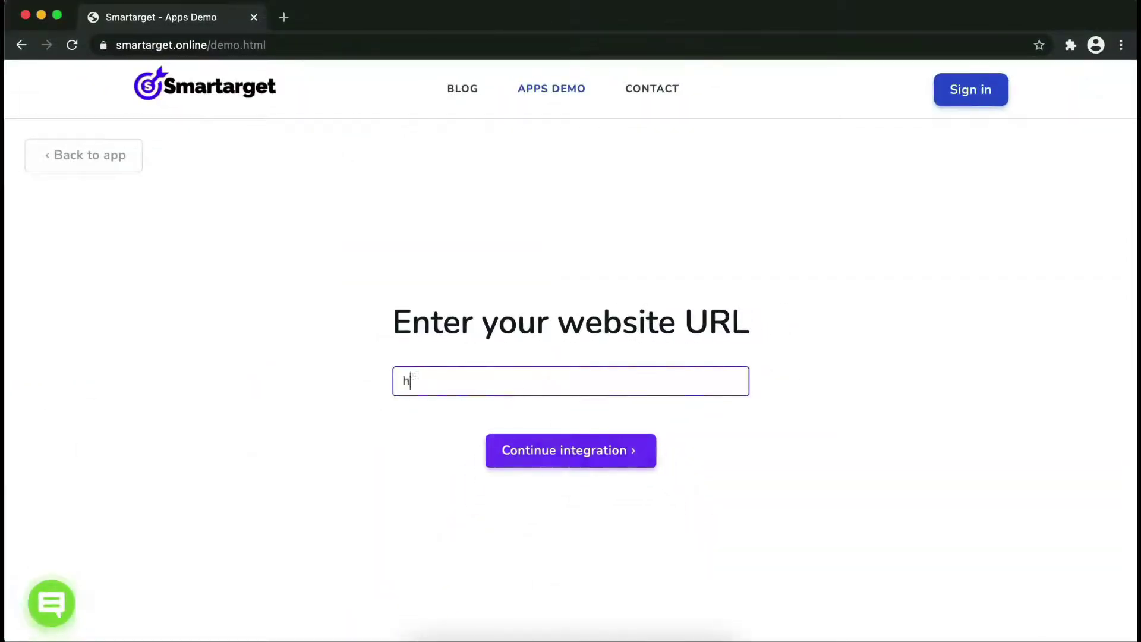
{"action": "type", "text": "ttps://ex"}
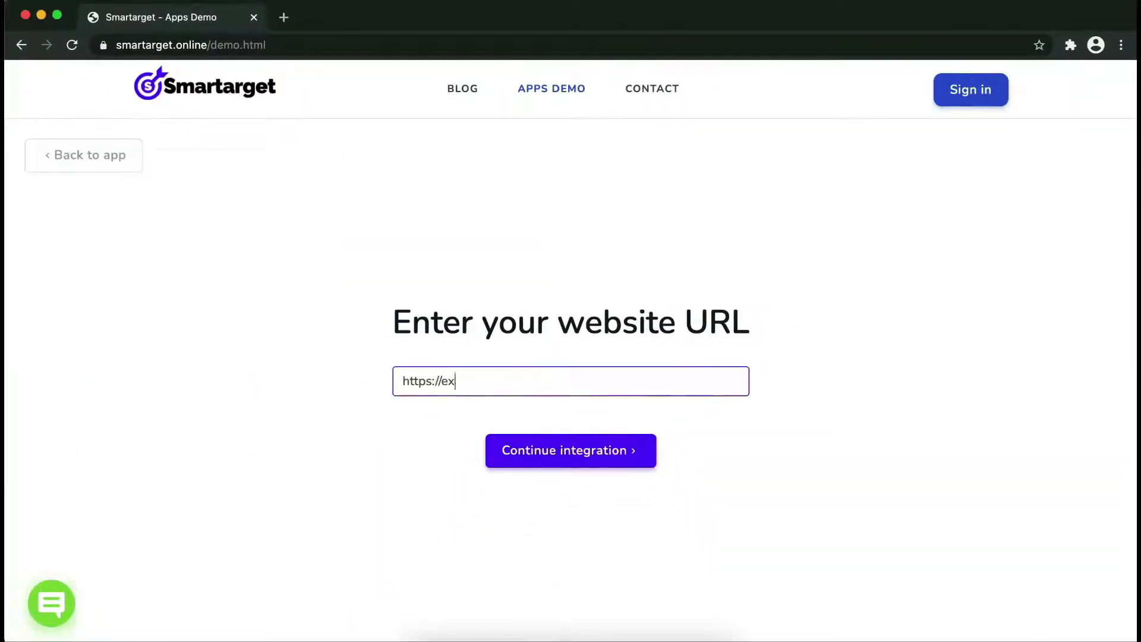
{"action": "type", "text": "ample.com"}
- Submit the website URL and fill the signup form's name, email and password fields
{"action": "key", "text": "Return"}
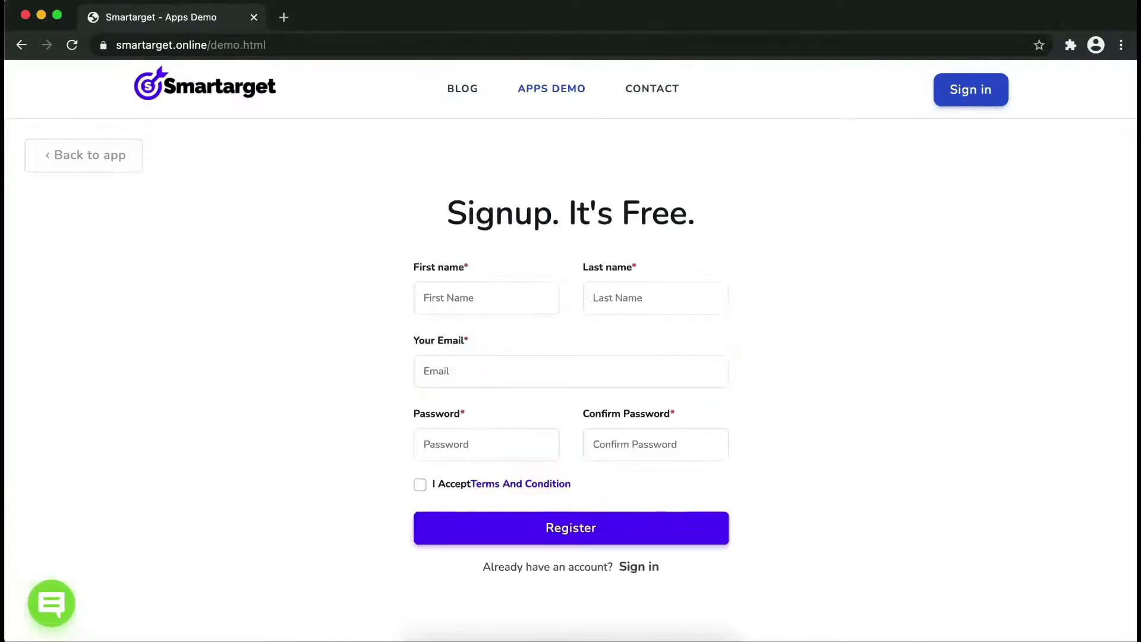
{"action": "left_click", "coordinate": [508, 294]}
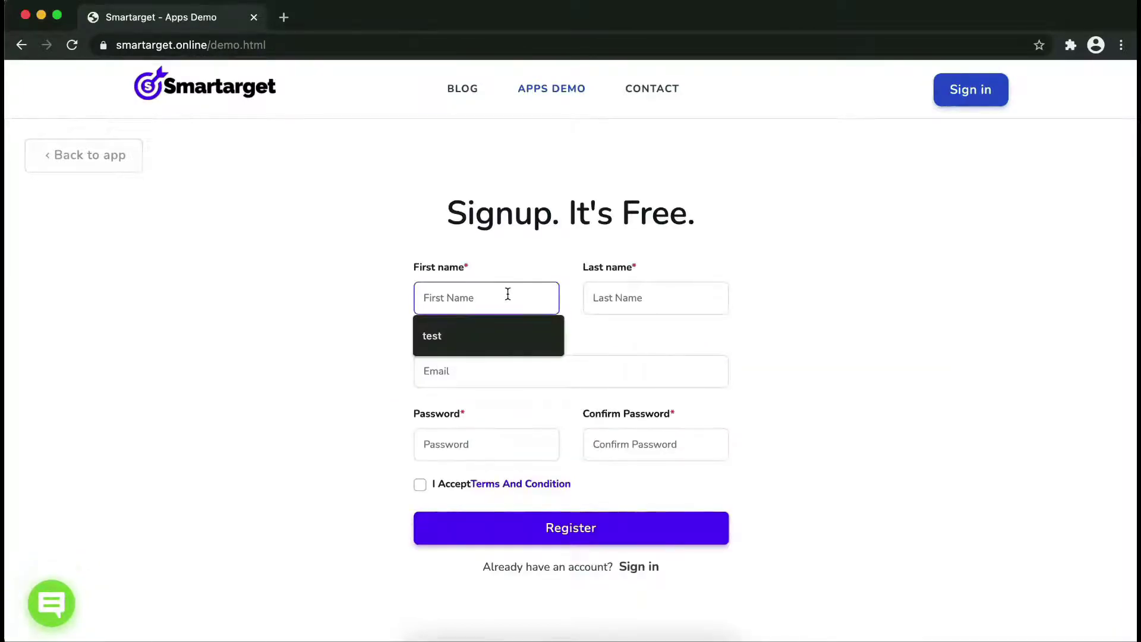
{"action": "key", "text": "Tab"}
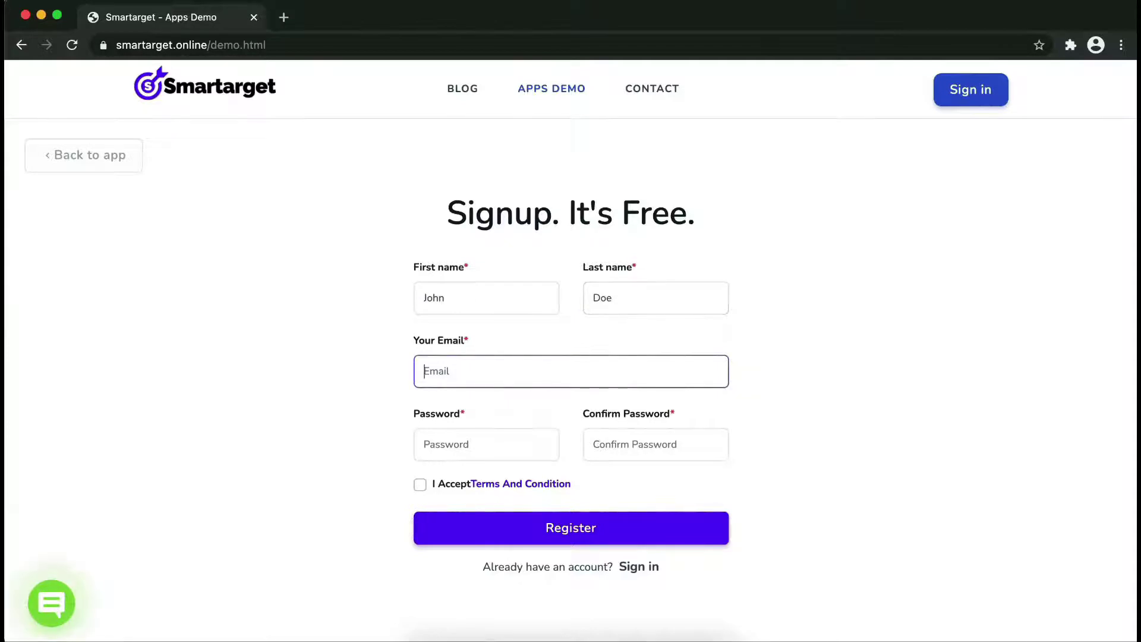
{"action": "key", "text": "Tab"}
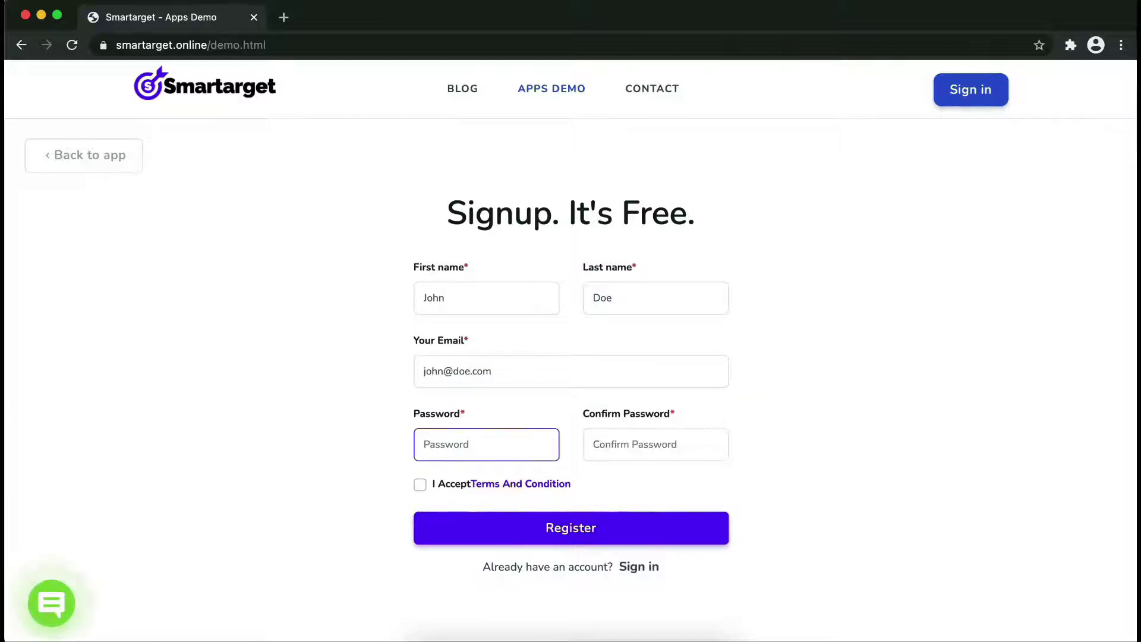
- Register the account, decline saving the password, copy the embed script, and select '</body>'
{"action": "left_click", "coordinate": [420, 484]}
{"action": "left_click", "coordinate": [504, 525]}
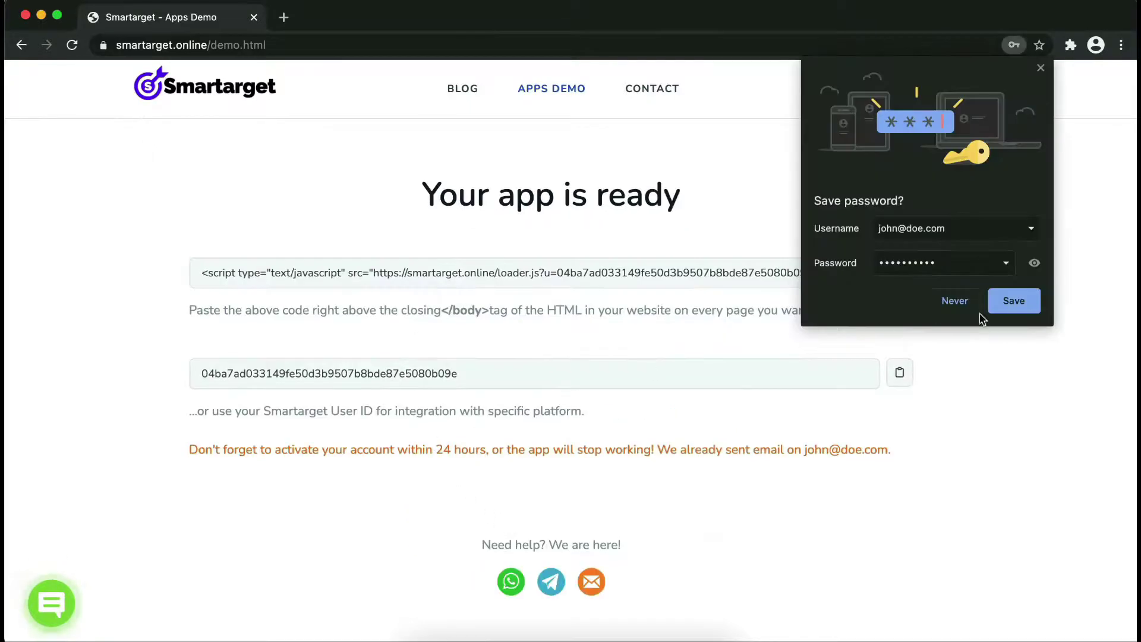
{"action": "left_click", "coordinate": [962, 306]}
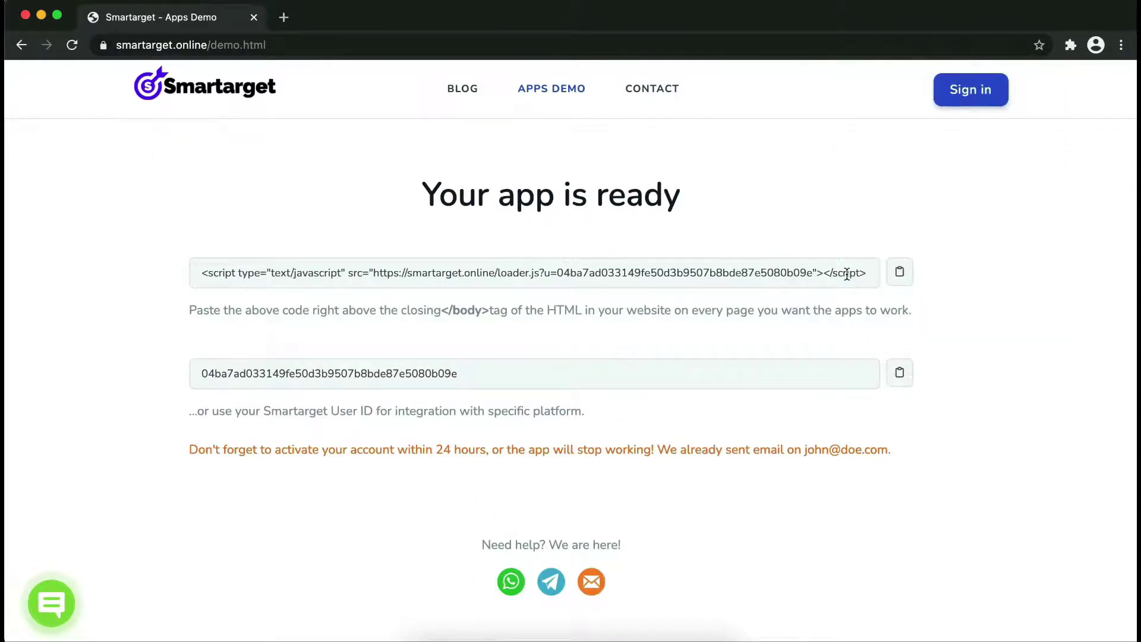
{"action": "left_click", "coordinate": [900, 275]}
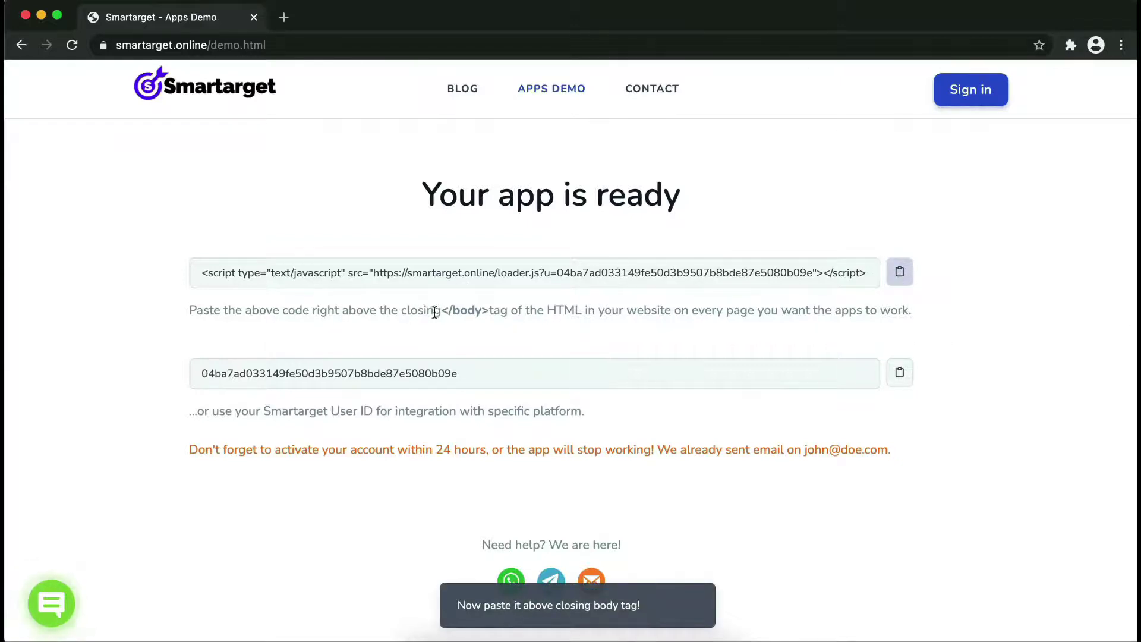
{"action": "left_click_drag", "start_coordinate": [441, 309], "coordinate": [489, 311]}
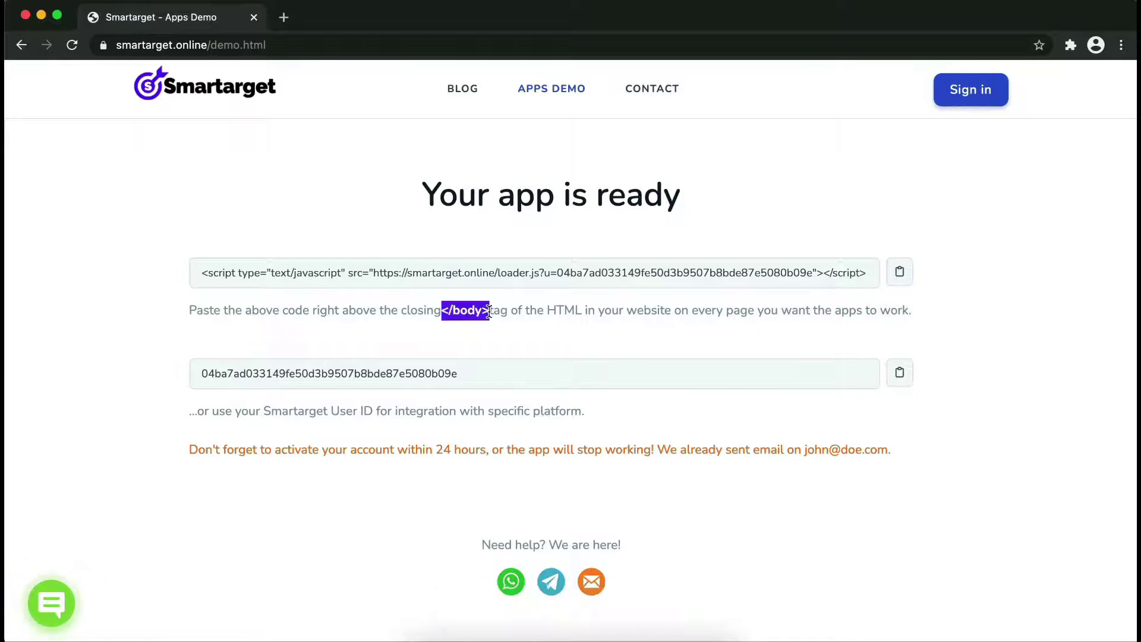